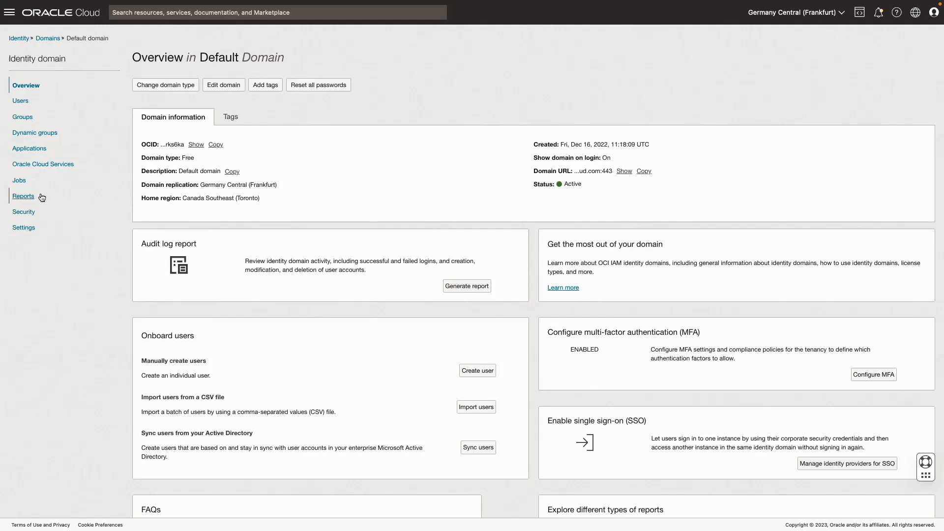
Show the Default domain's sign-on policies from its Security settings.
{"action": "left_click", "coordinate": [29, 212]}
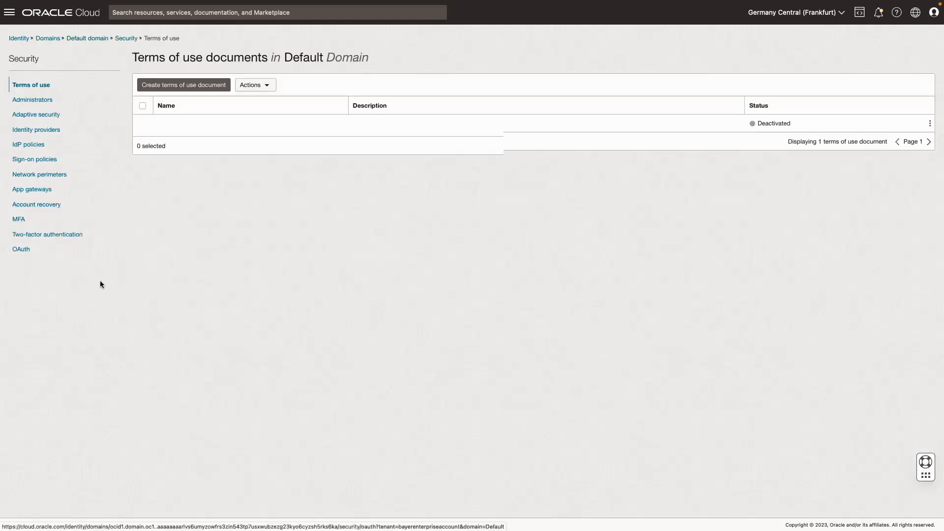
{"action": "left_click", "coordinate": [47, 160]}
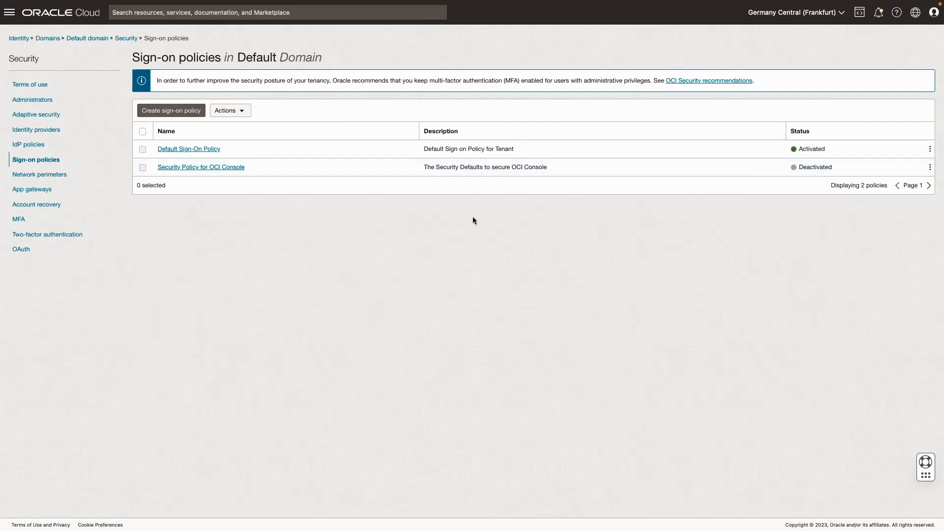
Open the Default Sign-On Policy and review the Default Sign-On Rule's MFA actions, then cancel without saving.
{"action": "left_click", "coordinate": [203, 149]}
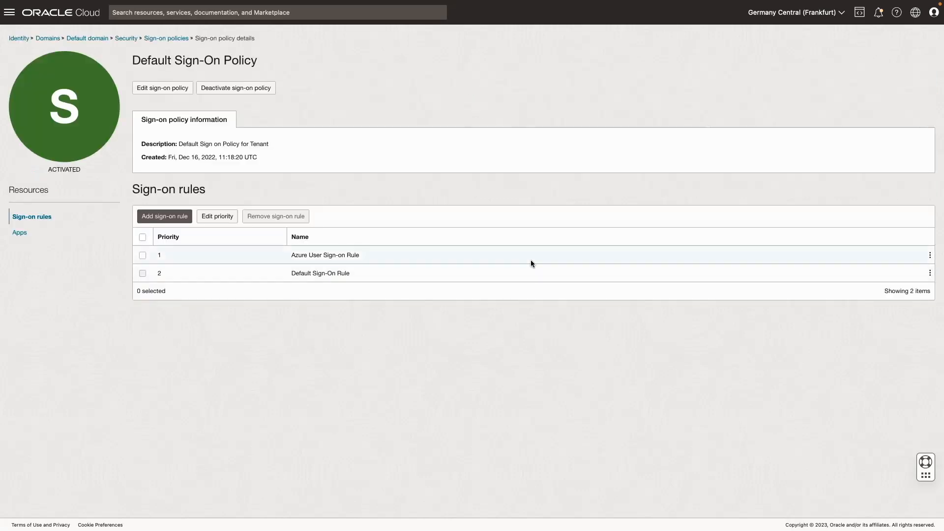
{"action": "left_click", "coordinate": [930, 273]}
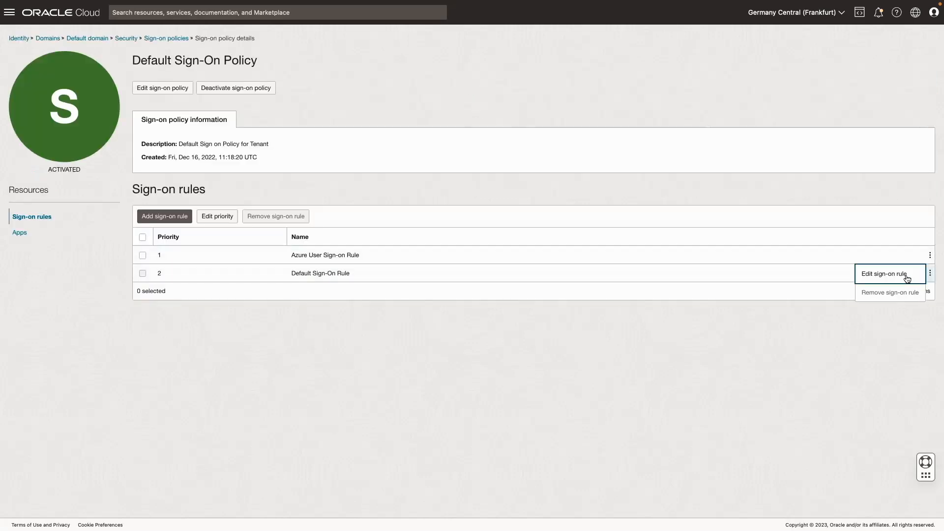
{"action": "left_click", "coordinate": [907, 277]}
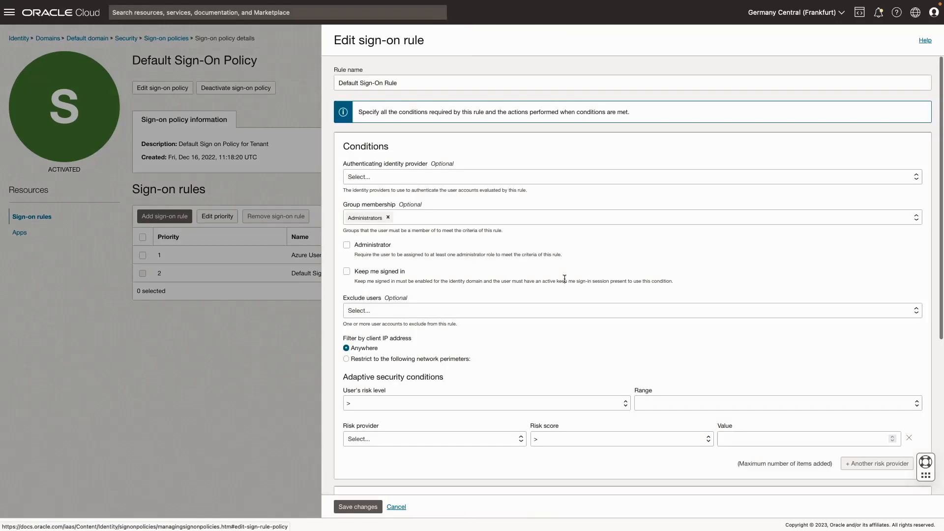
{"action": "scroll", "coordinate": [536, 289], "scroll_direction": "down", "scroll_amount": 5}
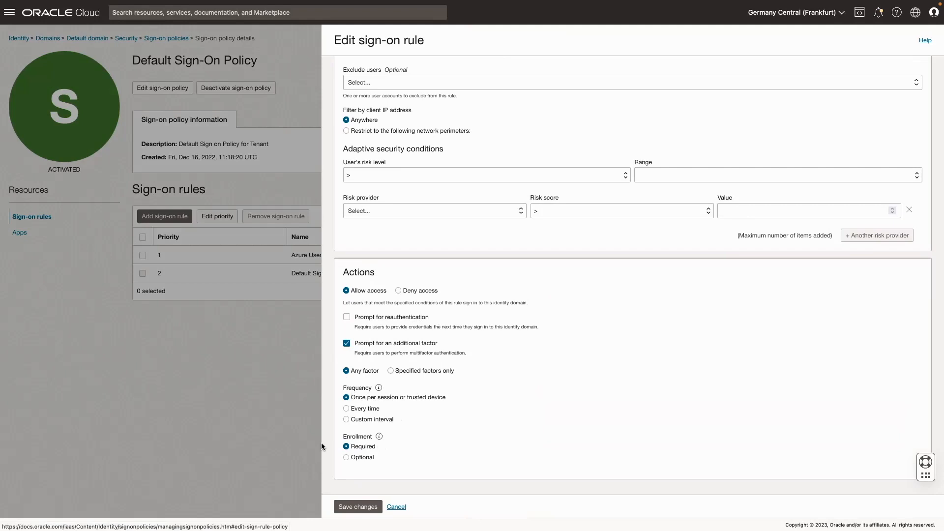
{"action": "left_click", "coordinate": [398, 507]}
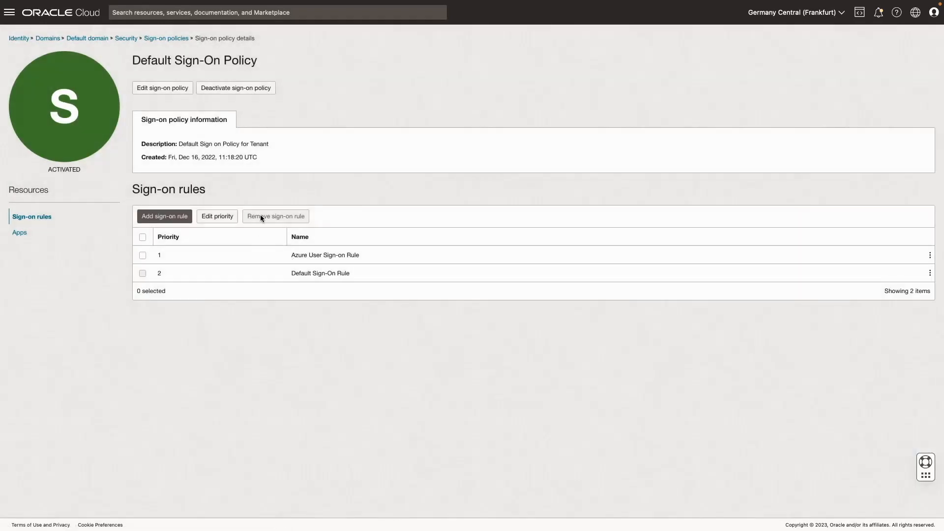
Open Security Policy for OCI Console and review the MFA for administrators rule's actions, cancelling without changes.
{"action": "left_click", "coordinate": [166, 39]}
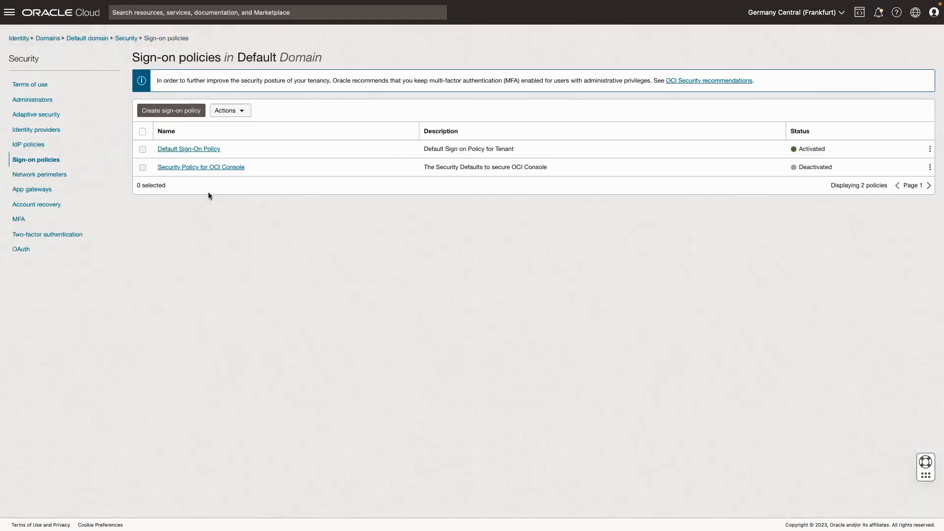
{"action": "left_click", "coordinate": [208, 168]}
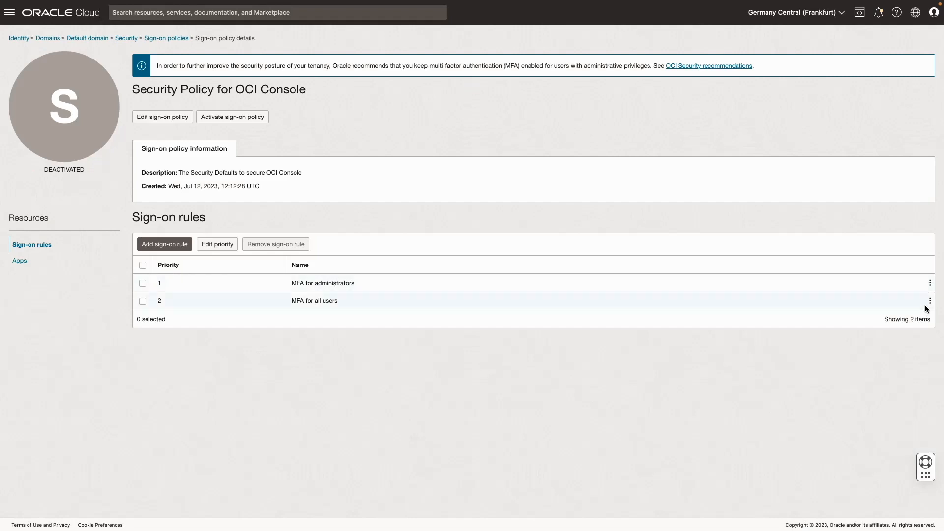
{"action": "left_click", "coordinate": [930, 283]}
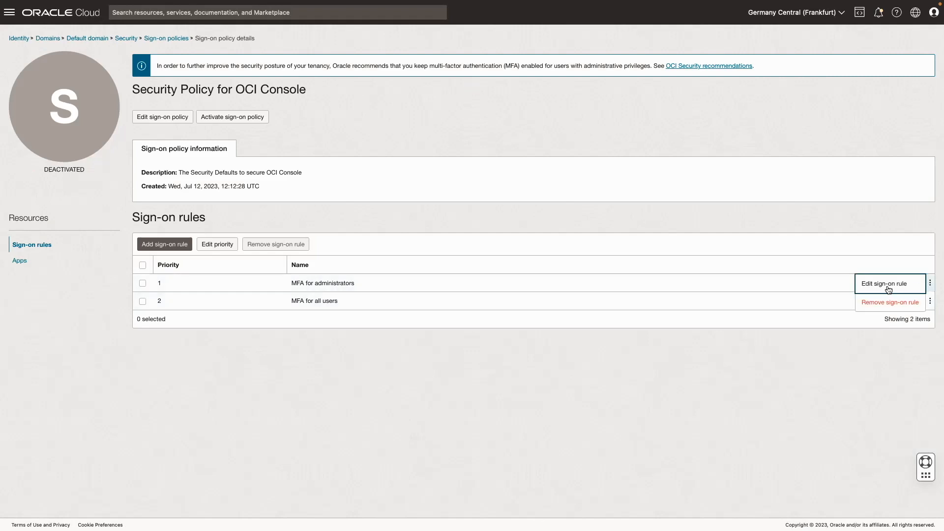
{"action": "left_click", "coordinate": [887, 286]}
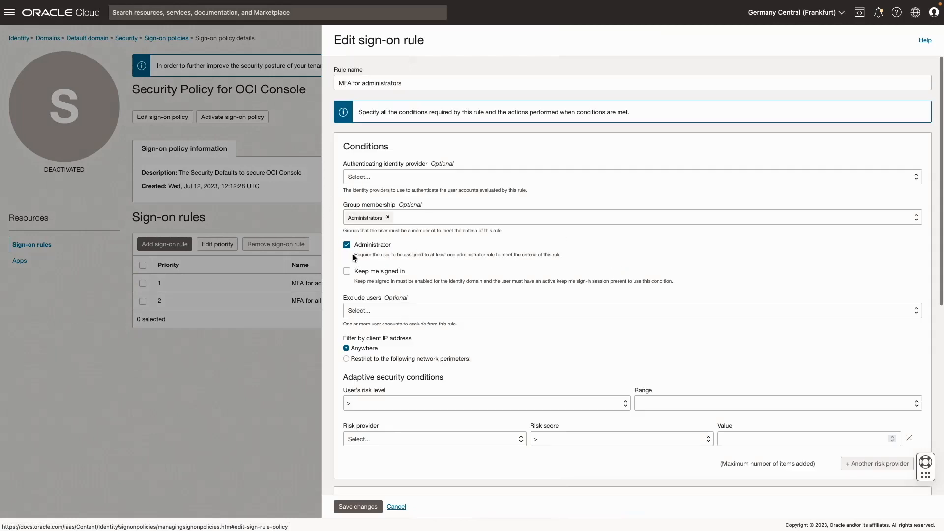
{"action": "scroll", "coordinate": [353, 254], "scroll_direction": "down", "scroll_amount": 6}
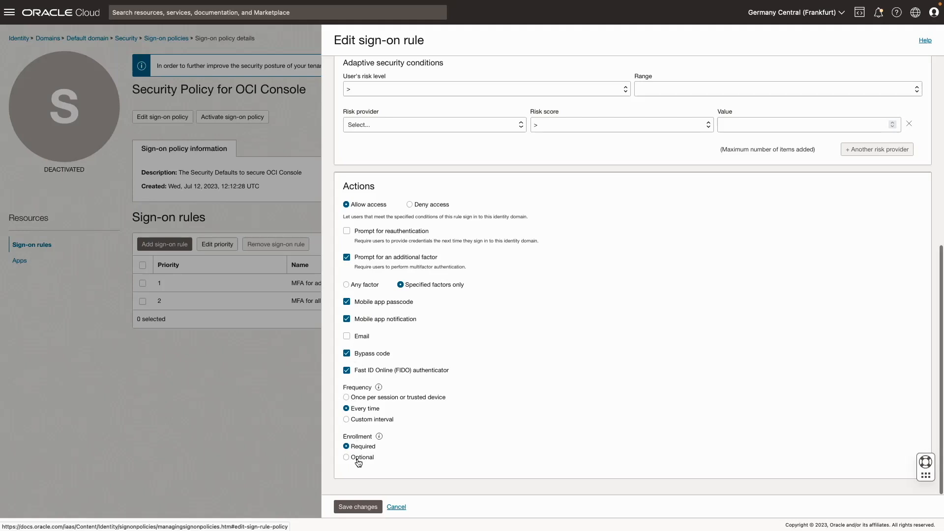
{"action": "left_click", "coordinate": [396, 507]}
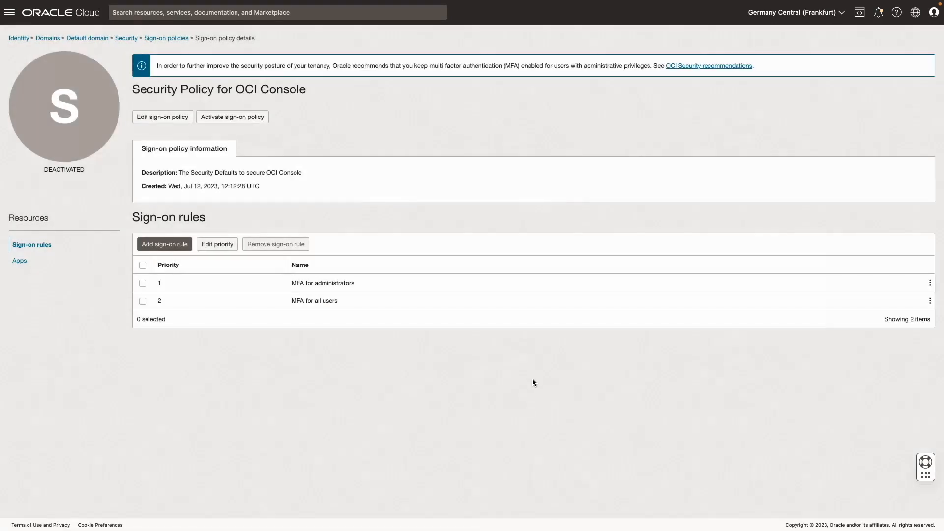
{"action": "left_click", "coordinate": [930, 301]}
{"action": "left_click", "coordinate": [870, 302]}
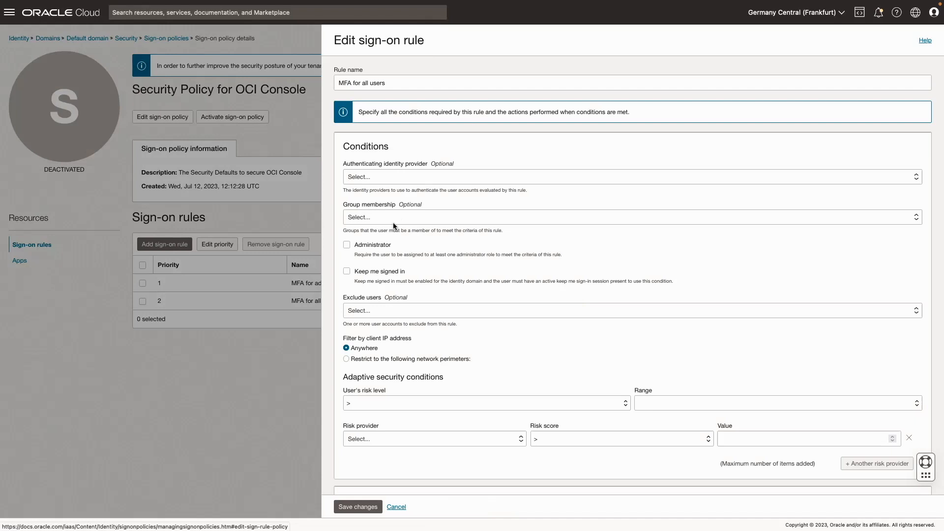
{"action": "scroll", "coordinate": [393, 294], "scroll_direction": "down", "scroll_amount": 5}
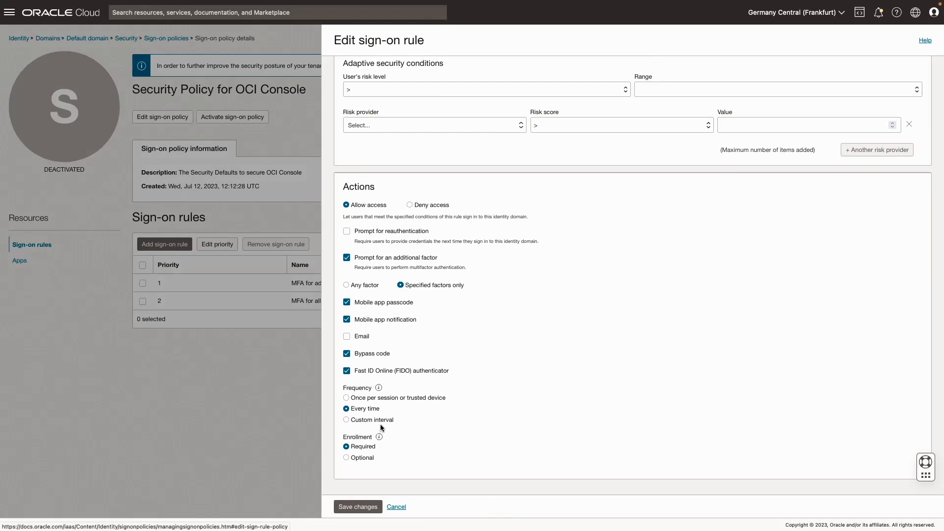
{"action": "left_click", "coordinate": [396, 507]}
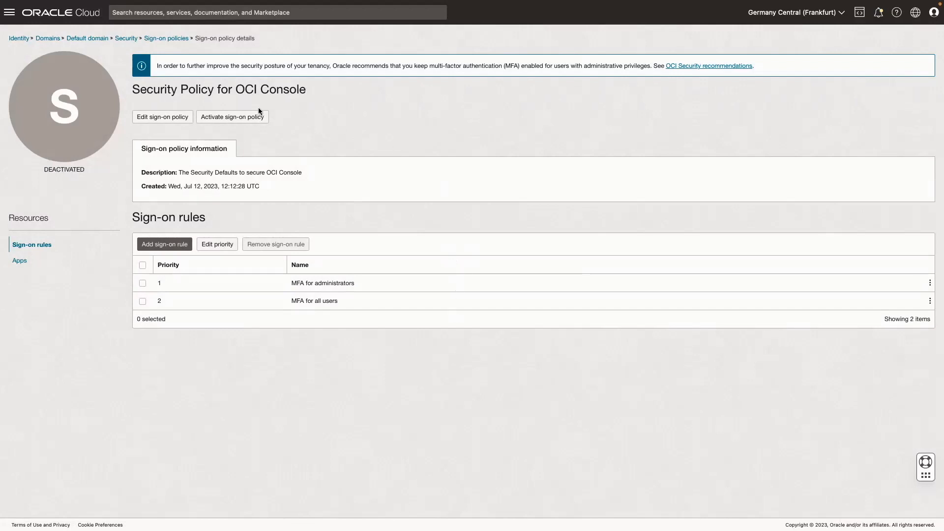
Go back to the Sign-on policies list via the breadcrumb.
{"action": "left_click", "coordinate": [152, 39]}
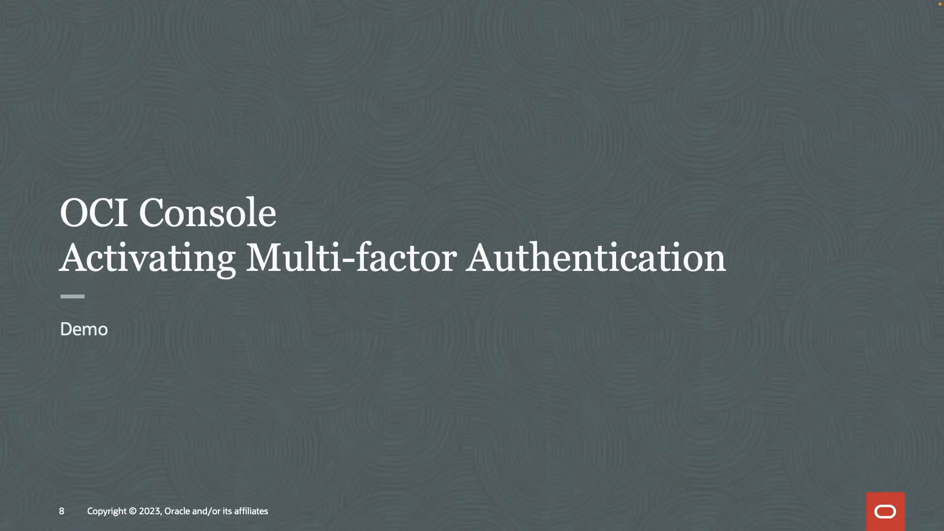
Advance to the MFA enrolment slide, then sign in with the admin user name and account password.
{"action": "key", "text": "Right"}
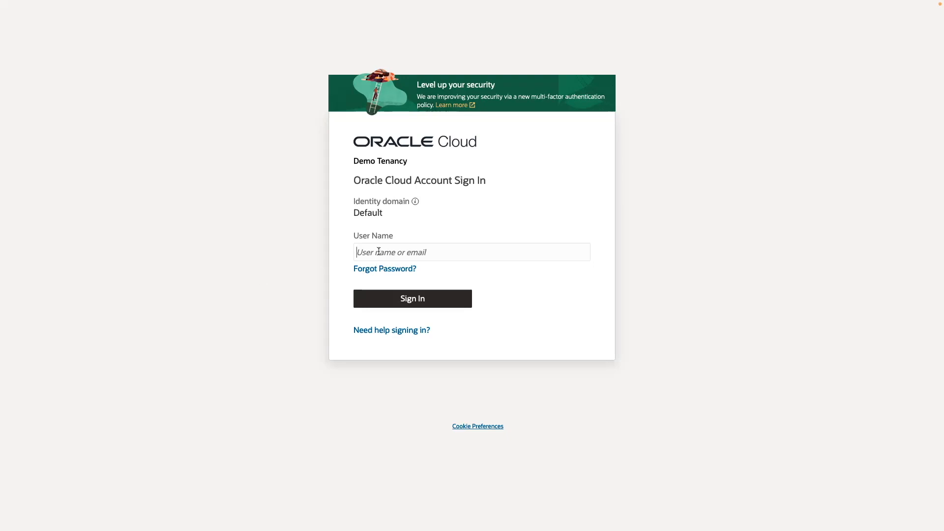
{"action": "type", "text": "adminconsole"}
{"action": "left_click", "coordinate": [414, 295]}
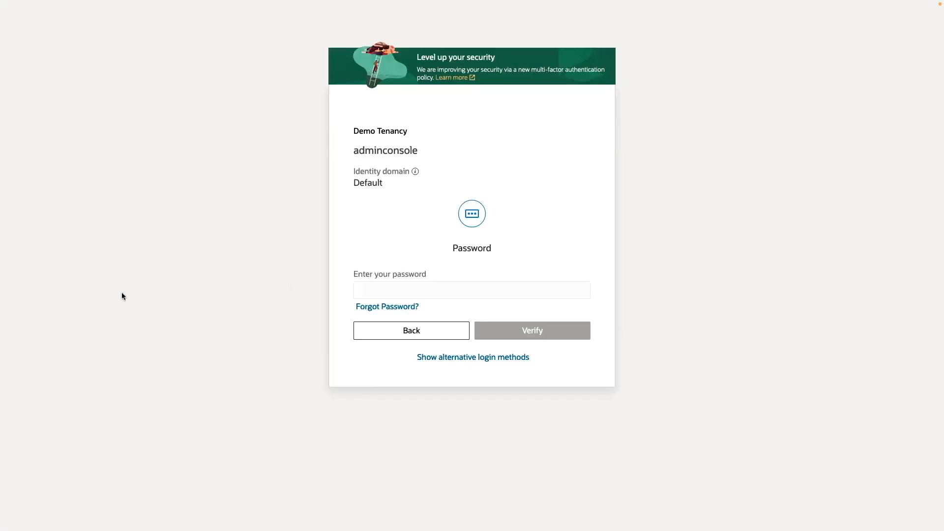
{"action": "left_click", "coordinate": [390, 289]}
{"action": "key", "text": "ctrl+v"}
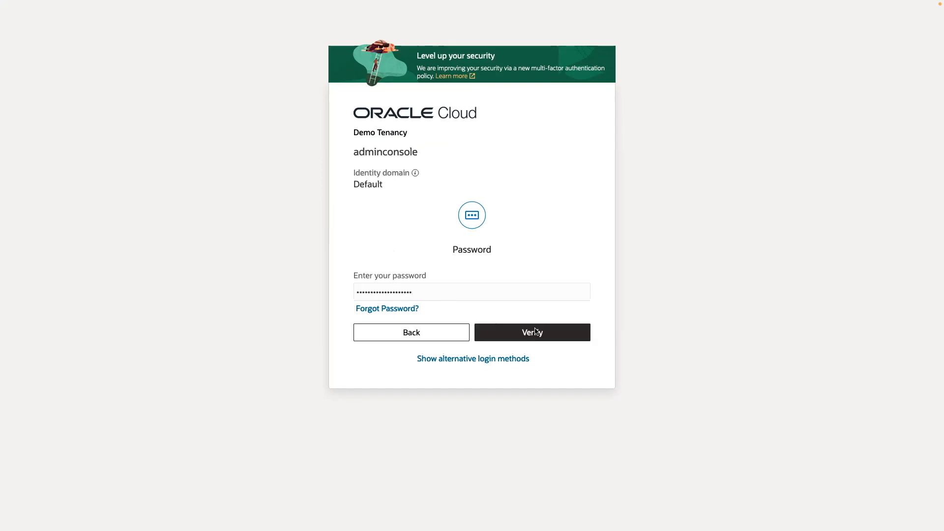
{"action": "left_click", "coordinate": [528, 328]}
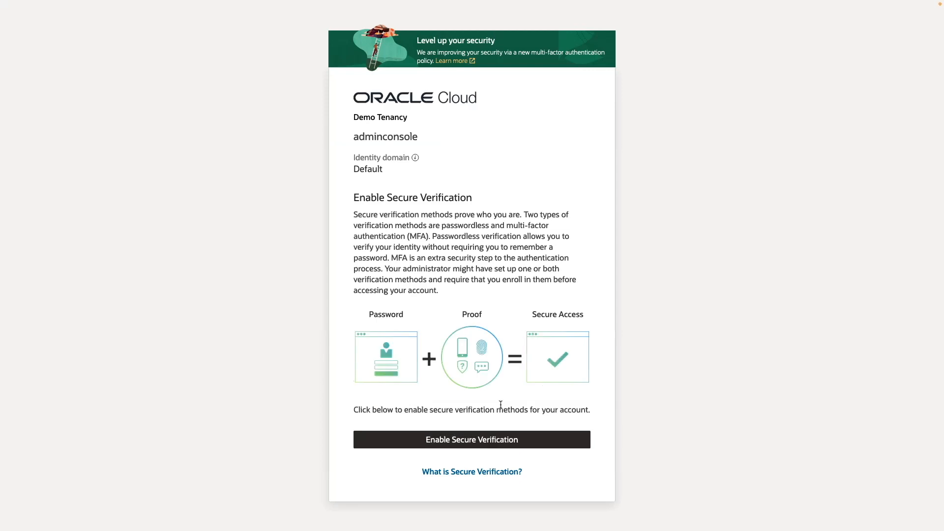
Start secure verification with the Mobile App method and Offline Mode or Use Another Authenticator App enabled.
{"action": "left_click", "coordinate": [447, 439]}
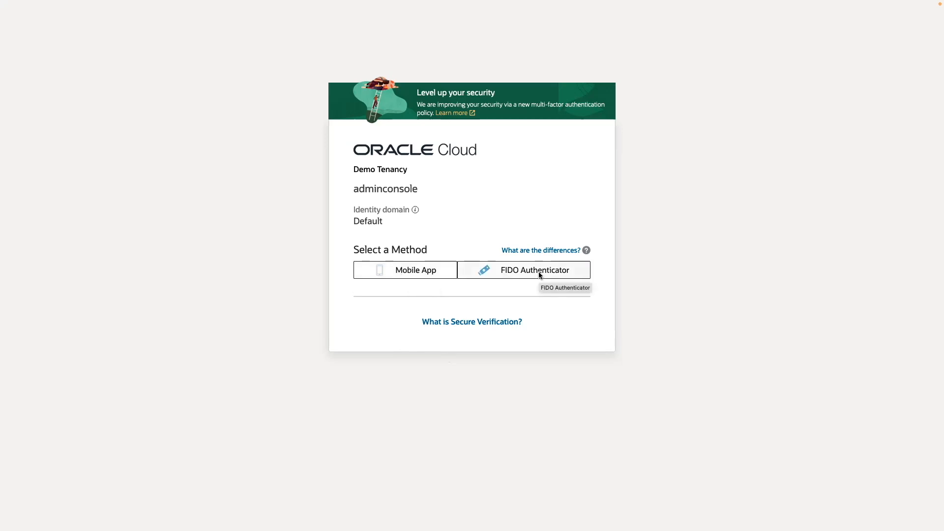
{"action": "left_click", "coordinate": [418, 270]}
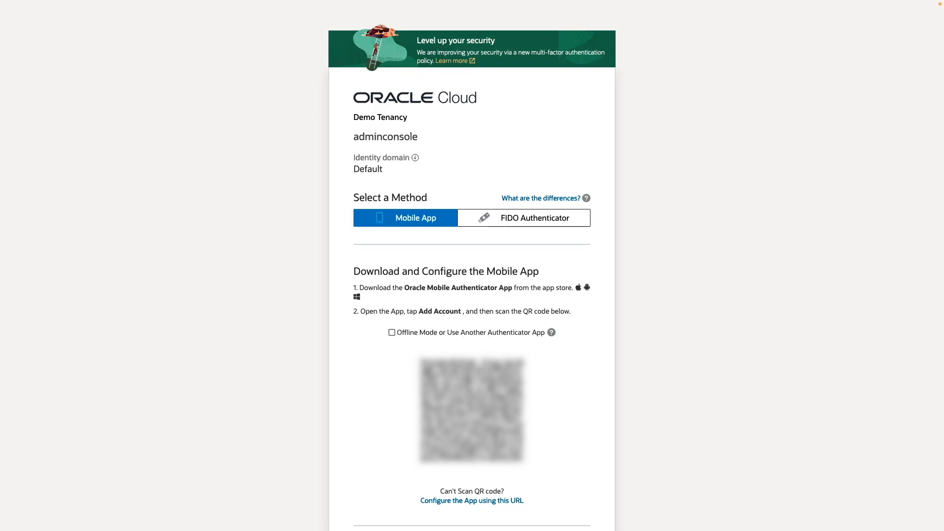
{"action": "left_click", "coordinate": [391, 333]}
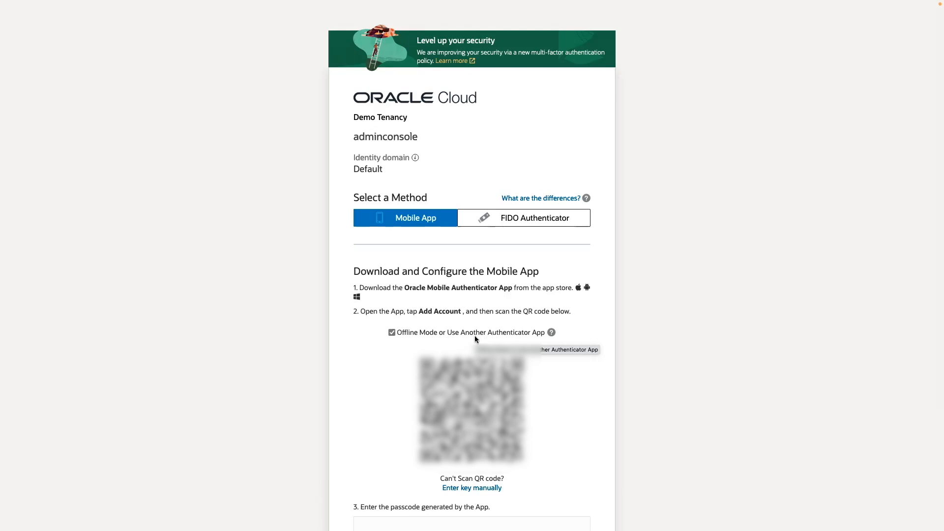
Enter the passcode generated by the authenticator app and verify it to enroll the phone.
{"action": "scroll", "coordinate": [475, 338], "scroll_direction": "down", "scroll_amount": 2}
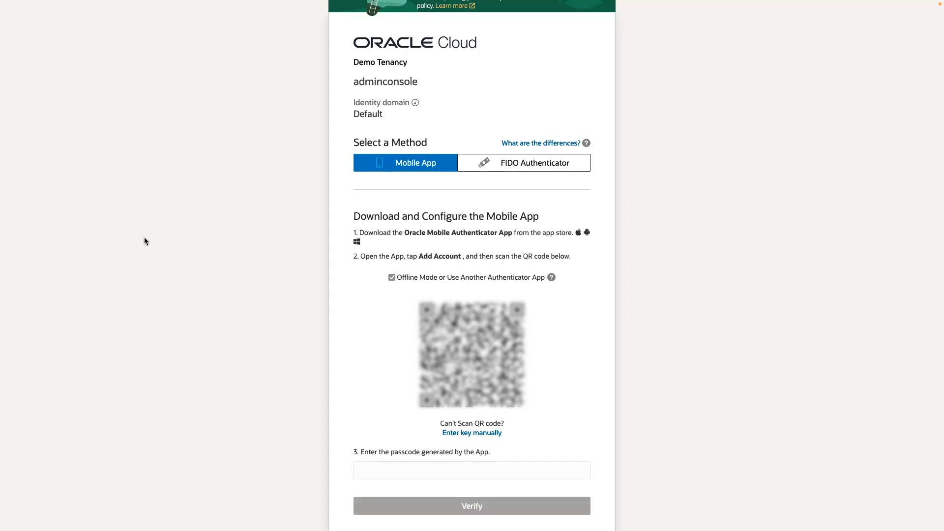
{"action": "left_click", "coordinate": [374, 471]}
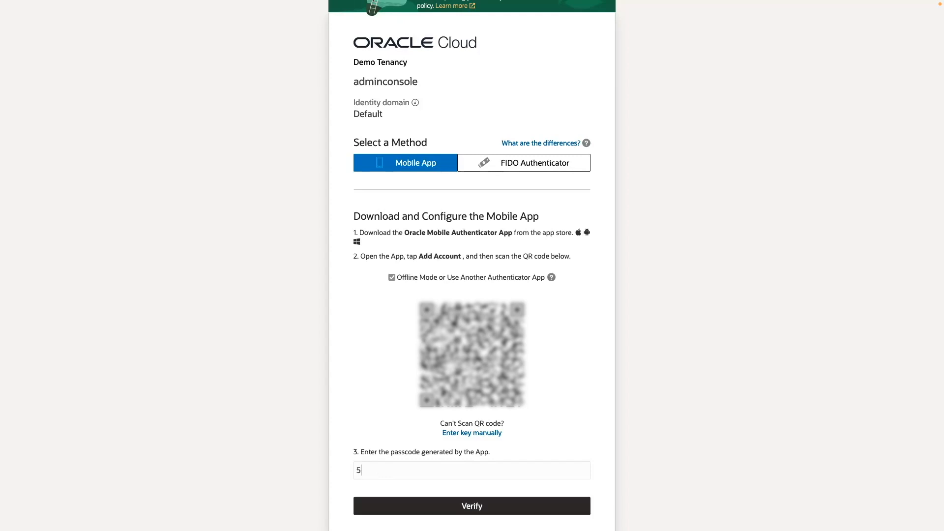
{"action": "left_click", "coordinate": [492, 506]}
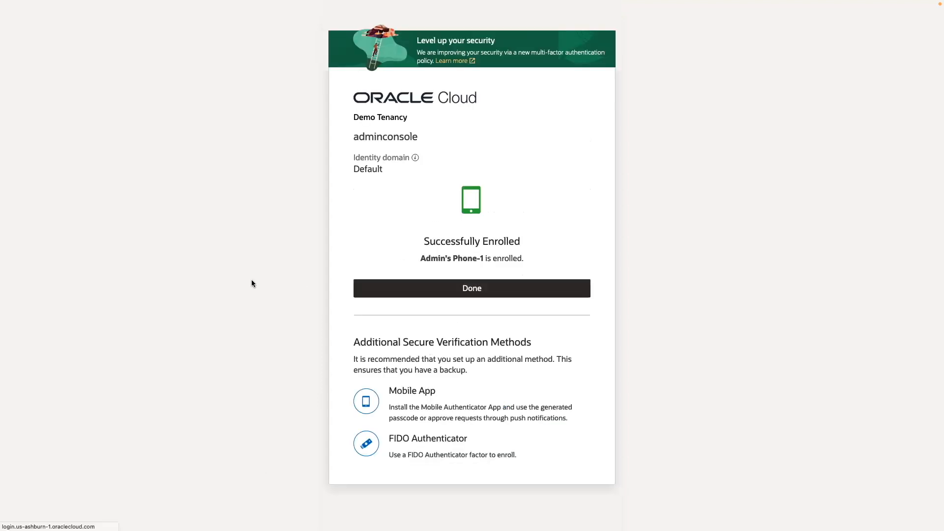
Finish enrolment, then go through the Default identity domain to My profile's Security page.
{"action": "left_click", "coordinate": [420, 287]}
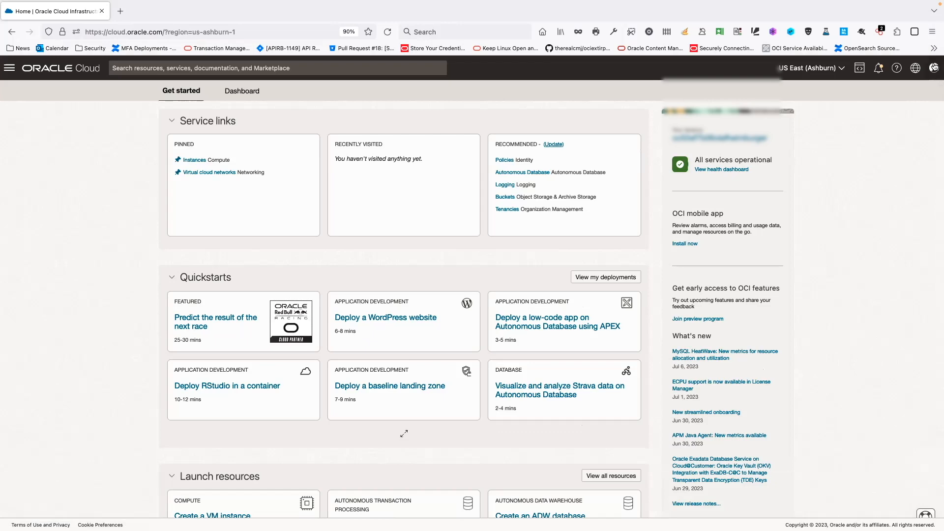
{"action": "left_click", "coordinate": [934, 68]}
{"action": "left_click", "coordinate": [881, 69]}
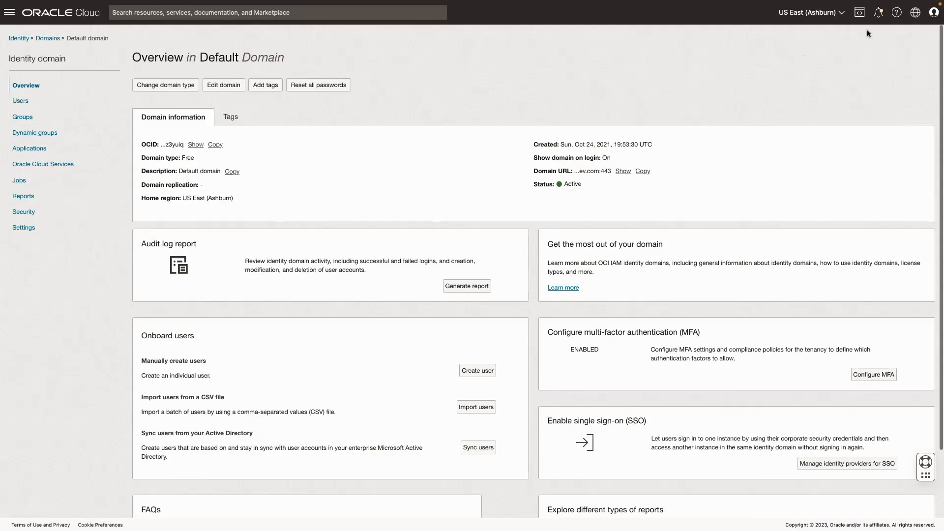
{"action": "left_click", "coordinate": [933, 12]}
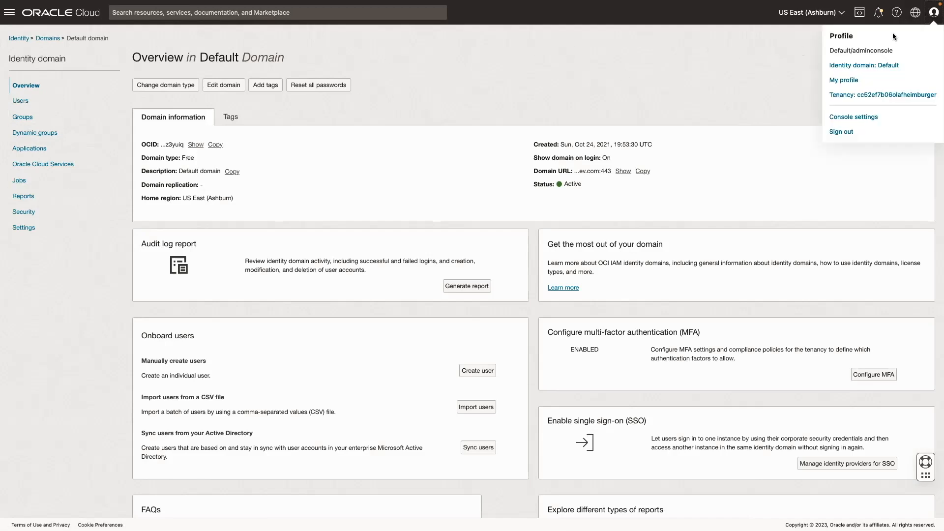
{"action": "left_click", "coordinate": [851, 80]}
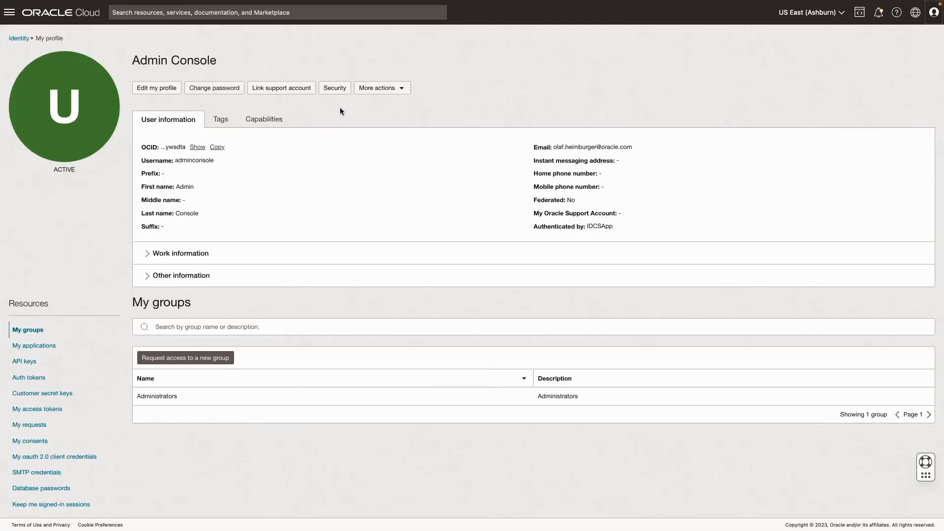
{"action": "left_click", "coordinate": [336, 86]}
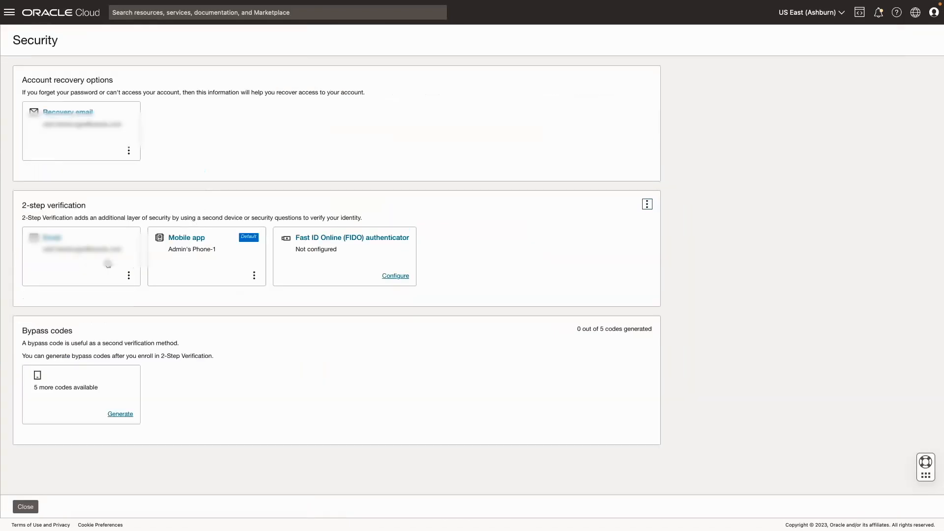
Preview adding another mobile app with Offline mode, close that setup, then close Security.
{"action": "left_click", "coordinate": [648, 208]}
{"action": "left_click", "coordinate": [656, 235]}
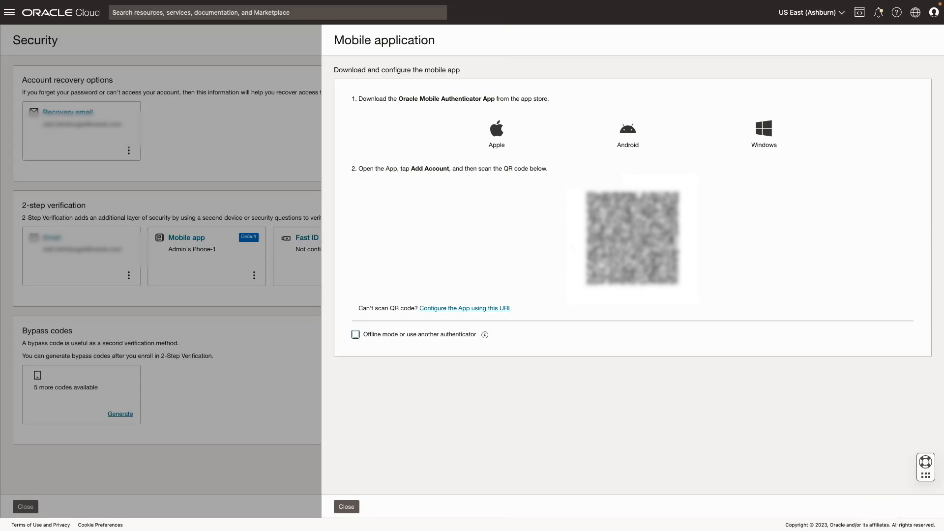
{"action": "left_click", "coordinate": [356, 335]}
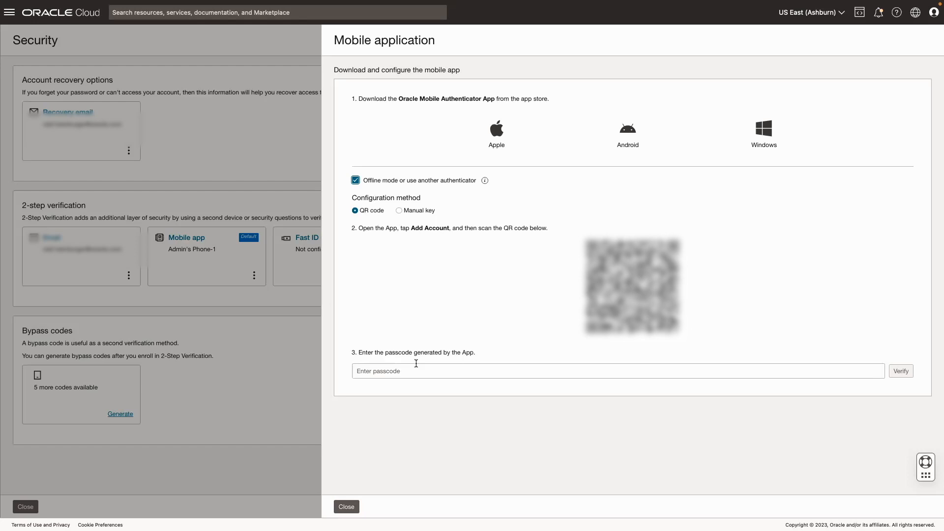
{"action": "left_click", "coordinate": [347, 507]}
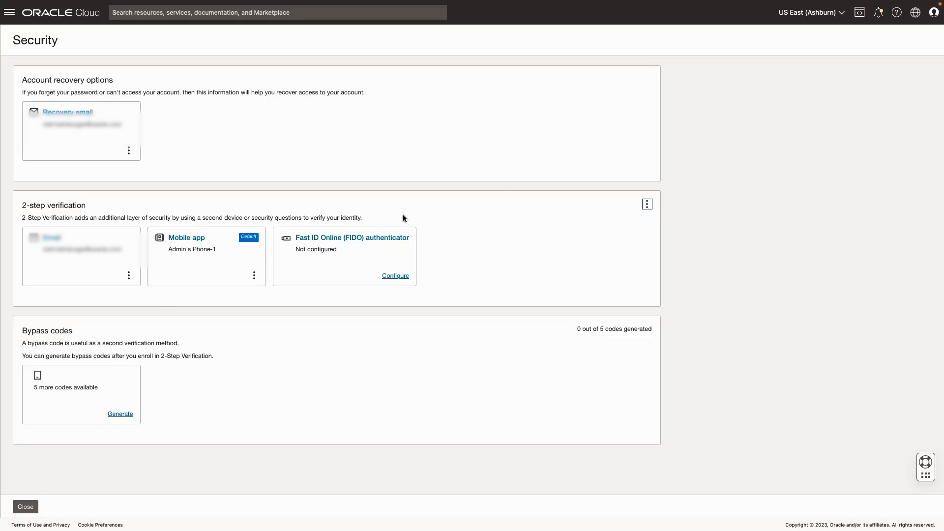
{"action": "left_click", "coordinate": [26, 507]}
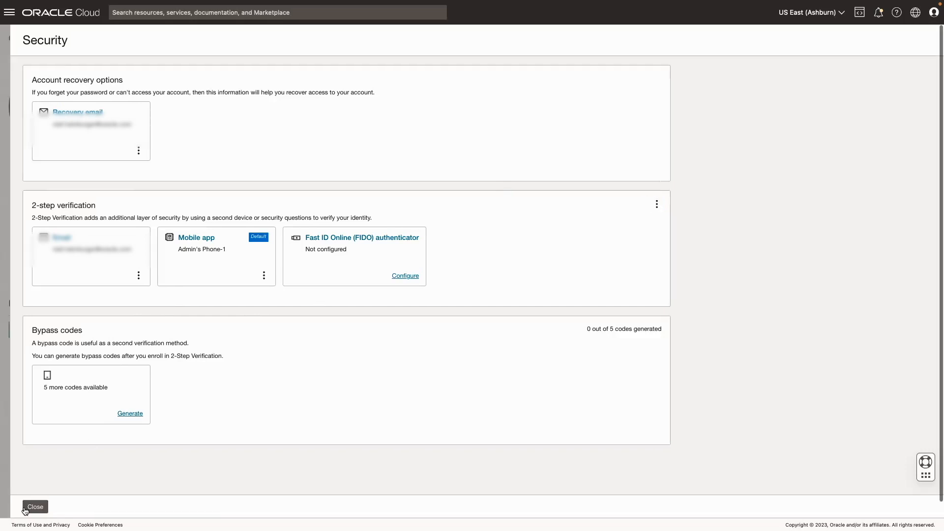